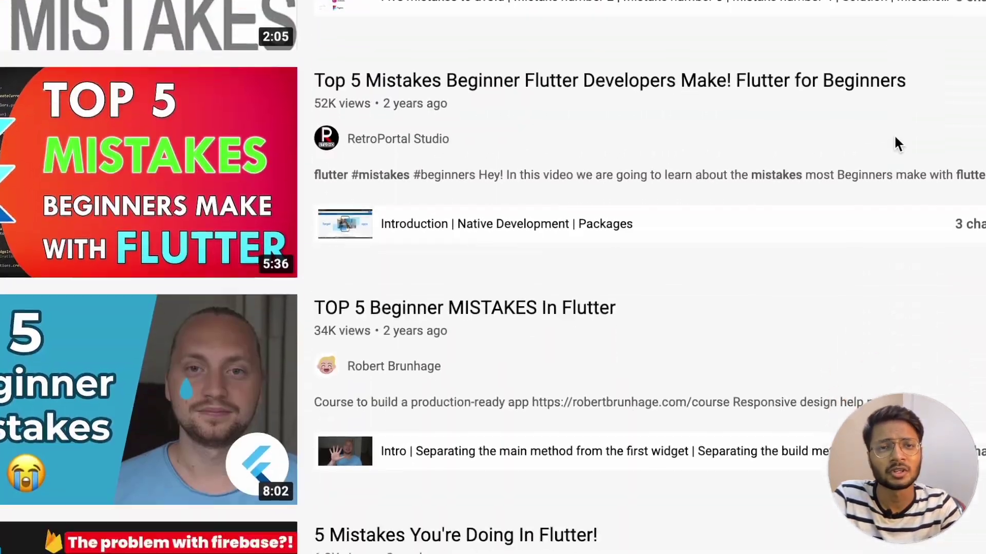
scroll(896, 137, "down", 3)
scroll(895, 138, "down", 3)
scroll(896, 137, "down", 3)
scroll(896, 137, "down", 3)
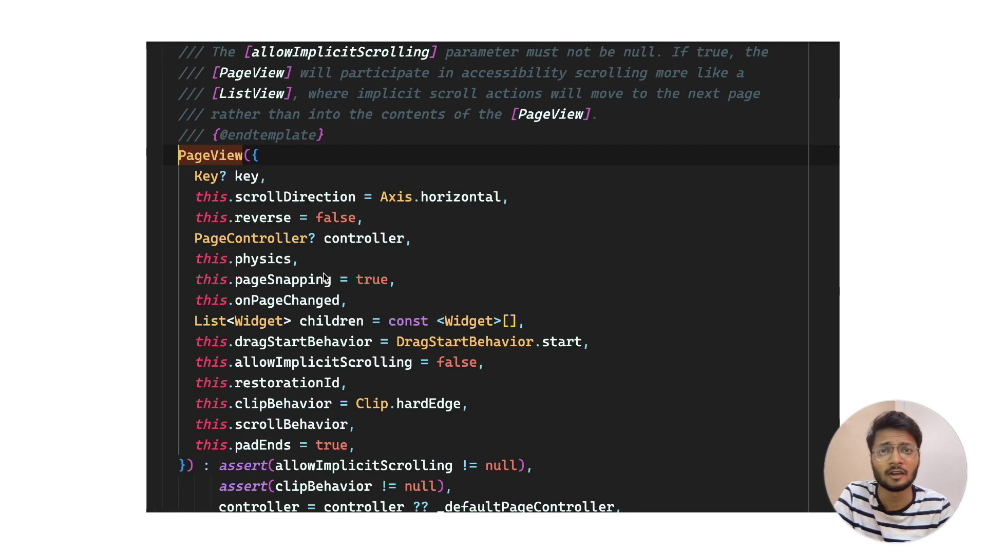
scroll(325, 279, "up", 2)
scroll(324, 279, "up", 1)
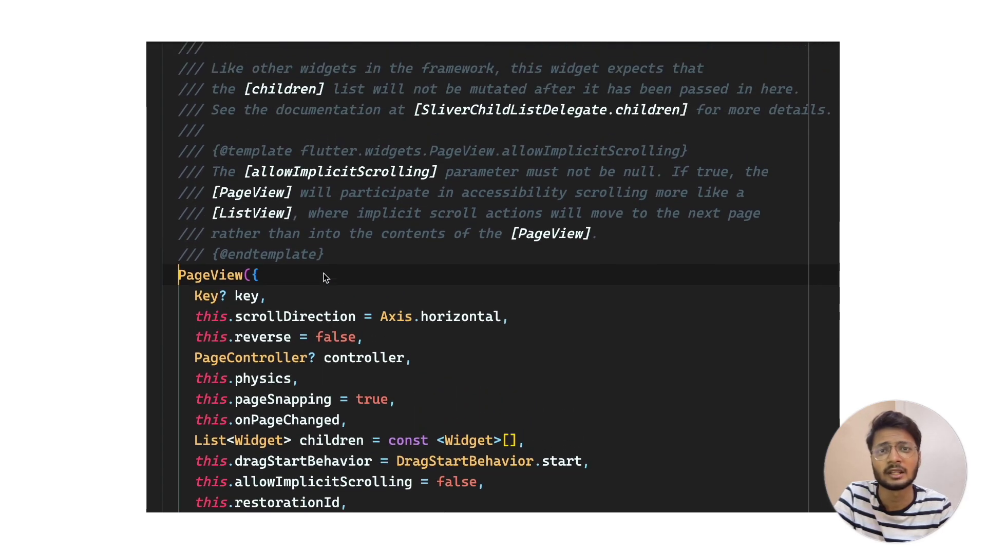
scroll(324, 279, "up", 3)
scroll(325, 278, "down", 2)
scroll(323, 278, "down", 5)
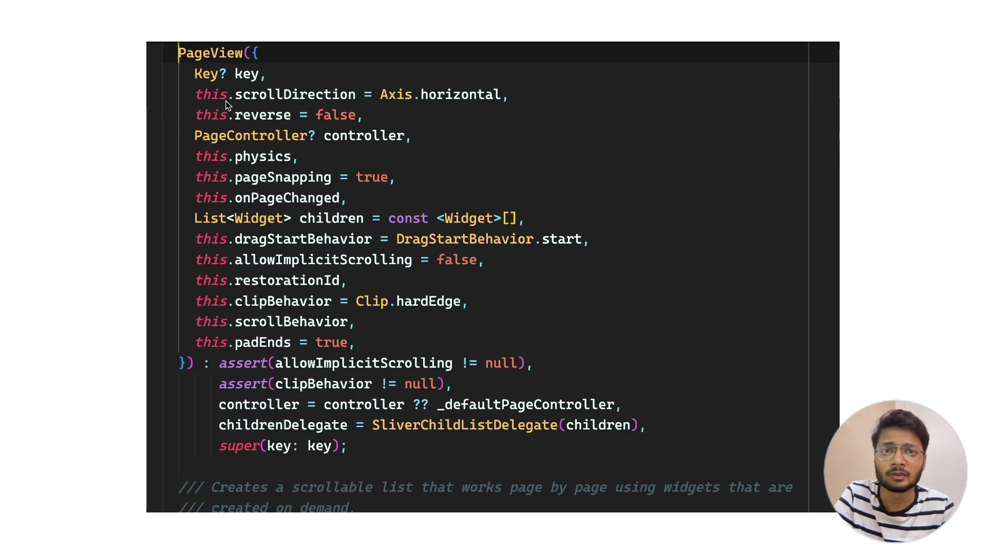
Highlight the PageView and PageView.builder parameter lists, from key down to scrollBehavior
left_click_drag(193, 71, 355, 322)
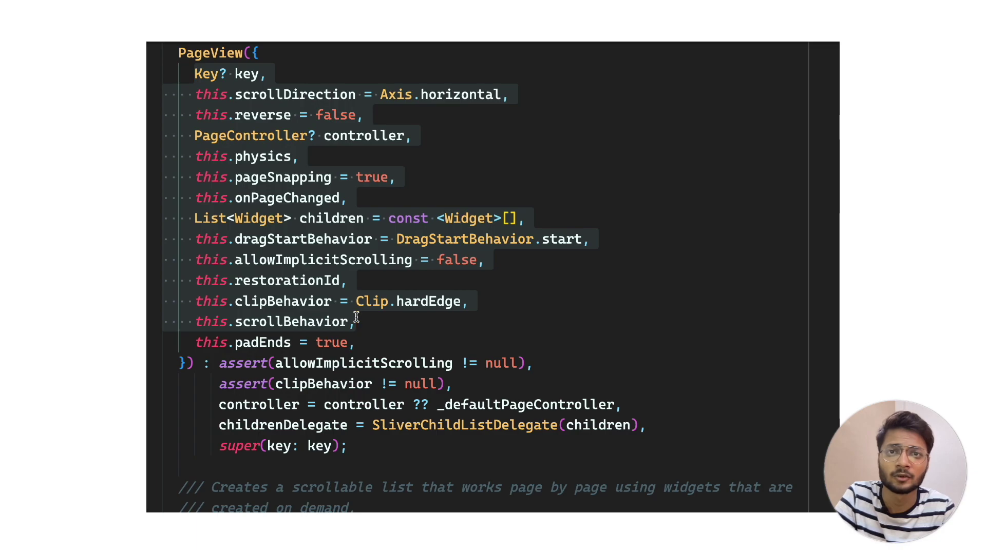
scroll(356, 317, "down", 6)
scroll(357, 323, "down", 3)
scroll(308, 270, "down", 5)
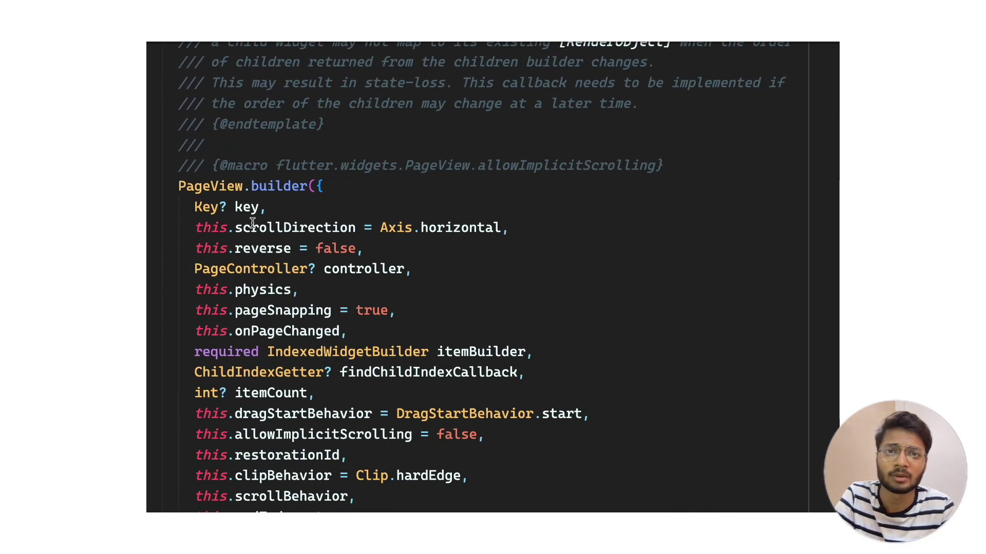
left_click_drag(179, 187, 414, 500)
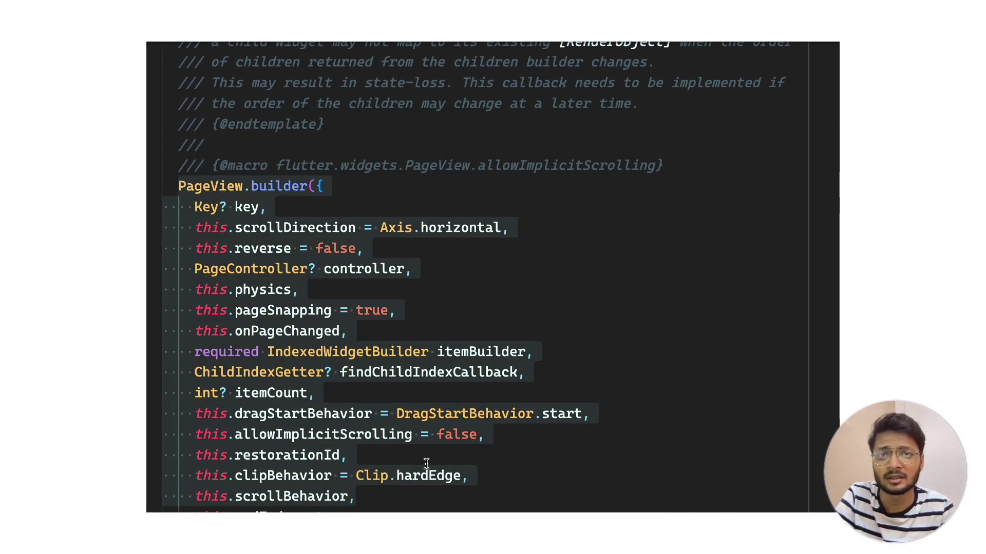